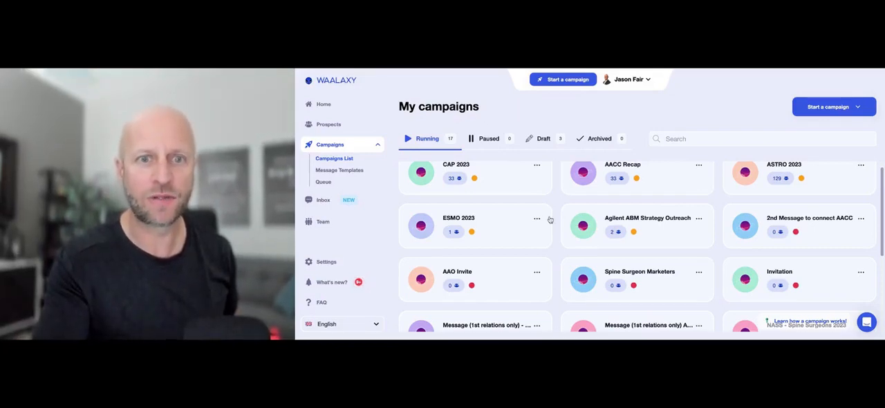
# - Start a Message (network only) campaign and name it "test astro"
pyautogui.scroll(1, 550, 220)
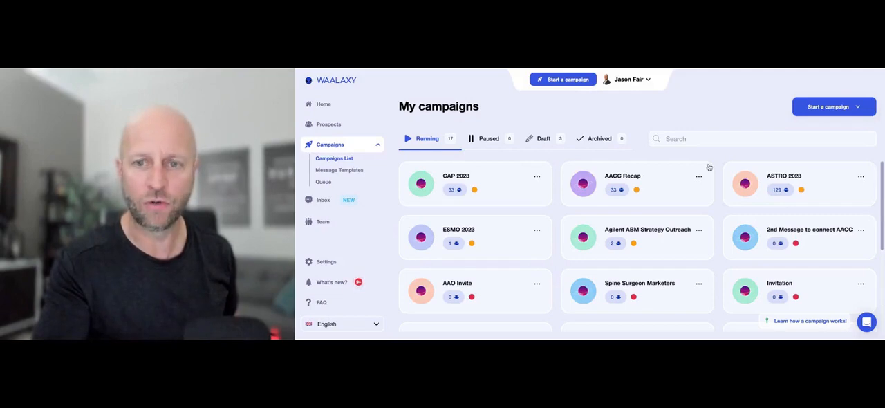
pyautogui.click(562, 80)
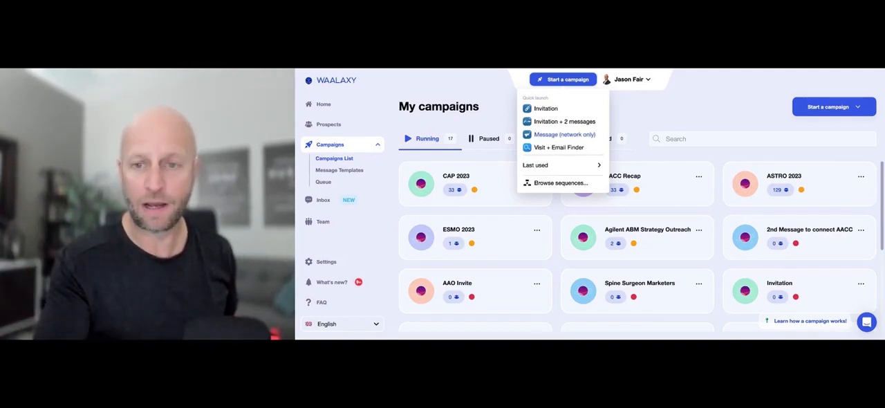
pyautogui.click(564, 135)
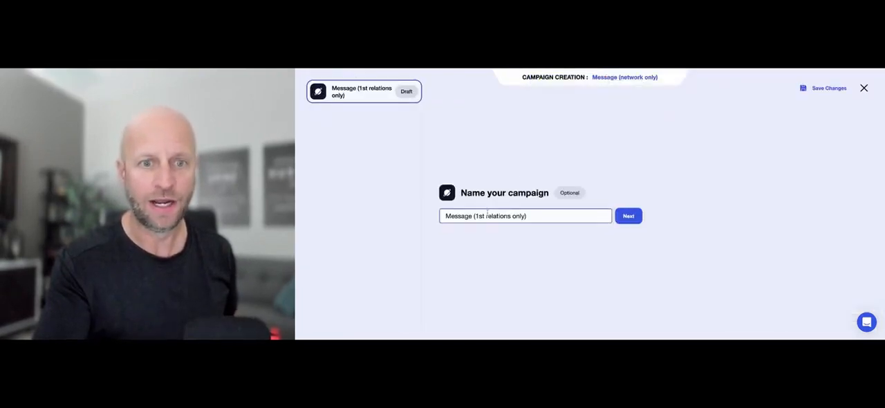
pyautogui.tripleClick(487, 215)
pyautogui.write('t')
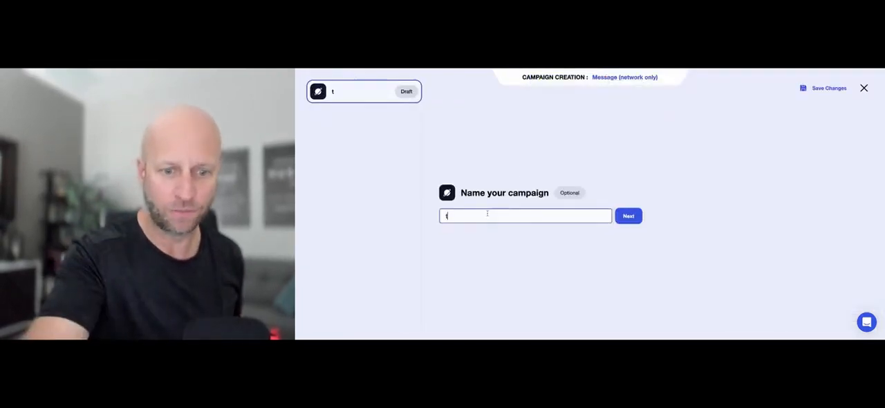
pyautogui.write('est astro')
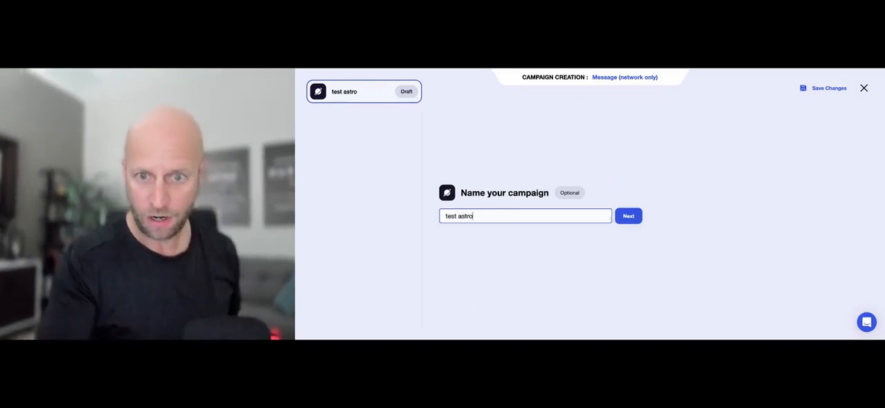
pyautogui.click(628, 217)
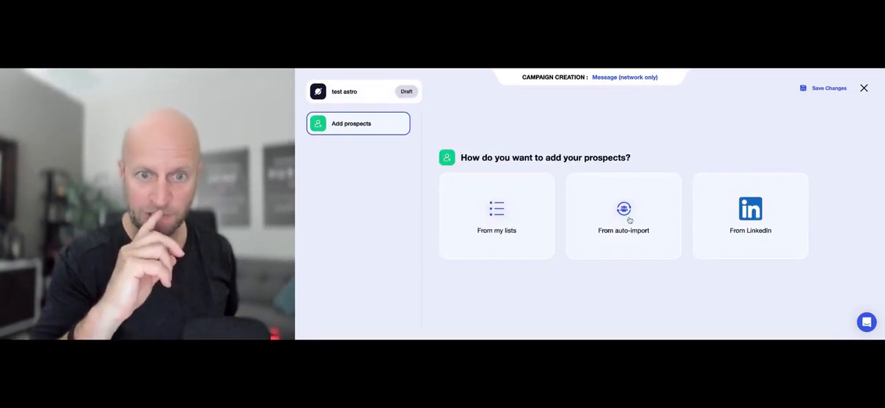
# - Add all available prospects from the existing ASTRO 2023 list to the campaign
pyautogui.click(511, 233)
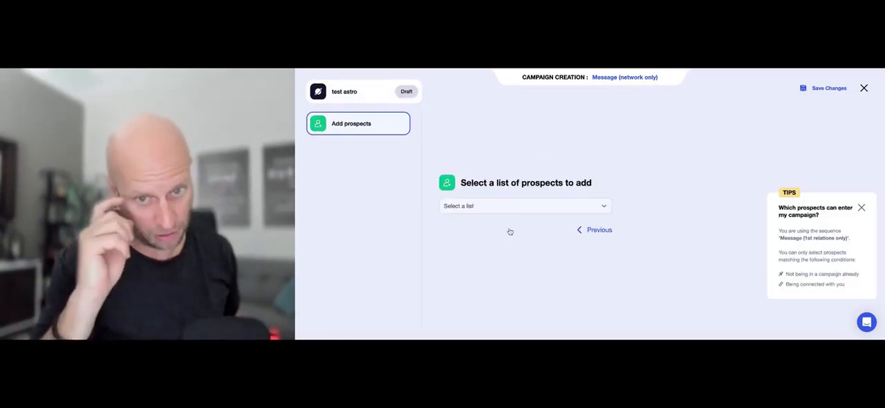
pyautogui.click(529, 211)
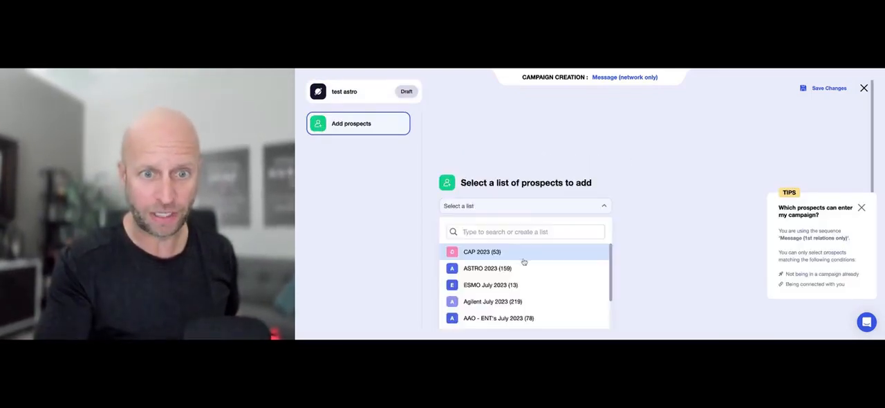
pyautogui.scroll(-3, 524, 260)
pyautogui.scroll(-2, 524, 261)
pyautogui.scroll(5, 524, 260)
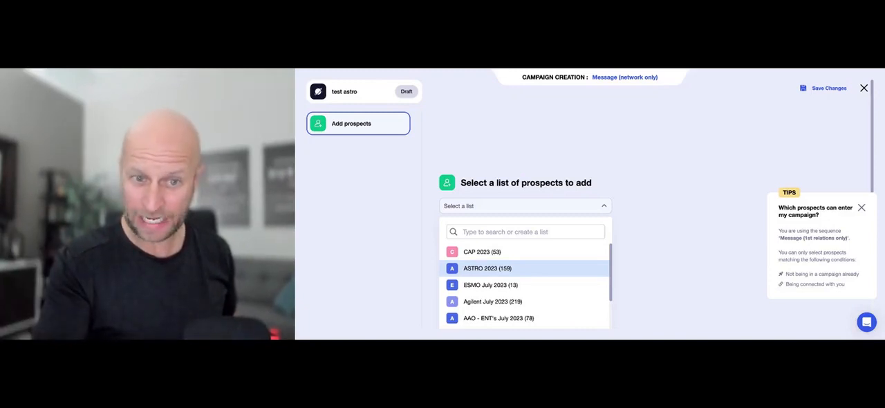
pyautogui.click(488, 268)
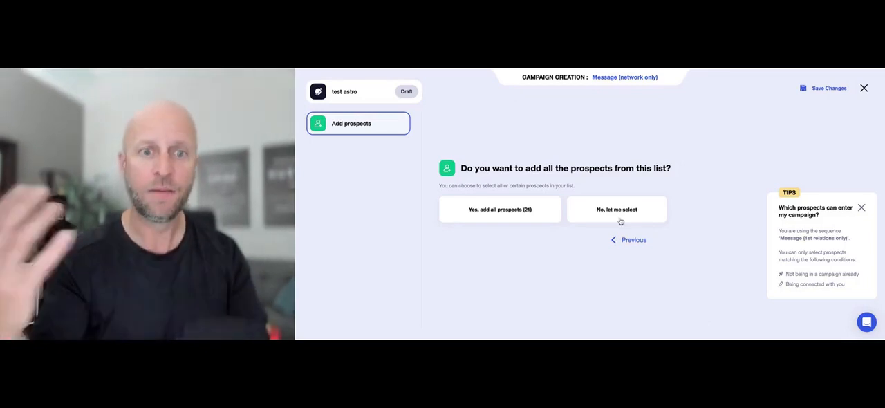
pyautogui.click(520, 211)
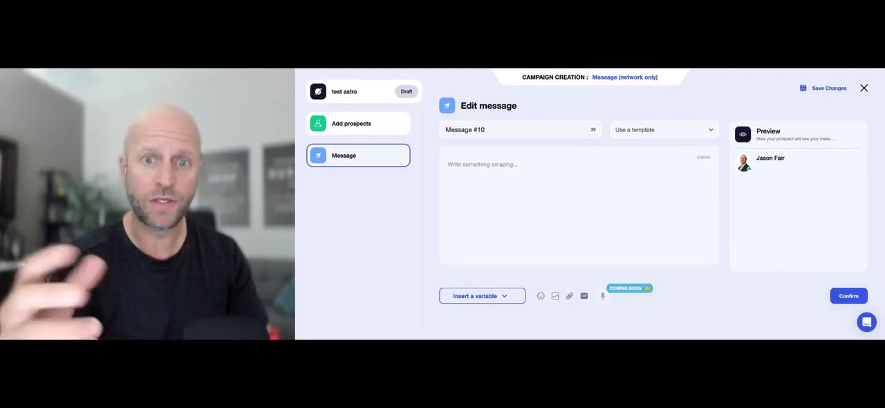
# - Fill the campaign message from the saved Message #9 template
pyautogui.click(636, 130)
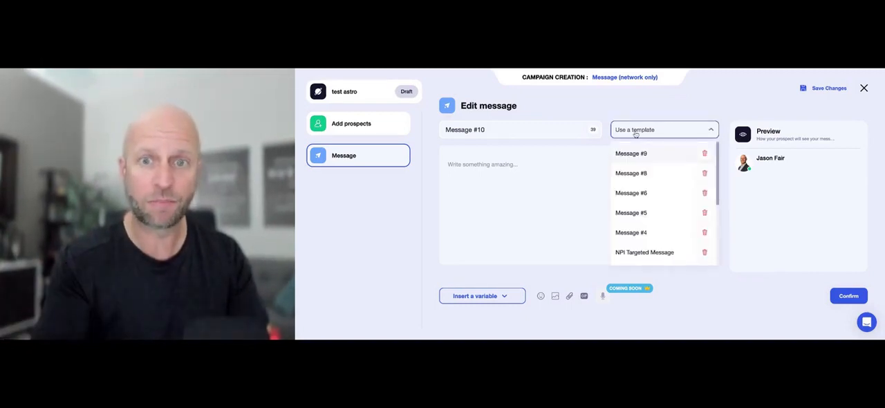
pyautogui.scroll(-2, 642, 183)
pyautogui.scroll(-3, 642, 183)
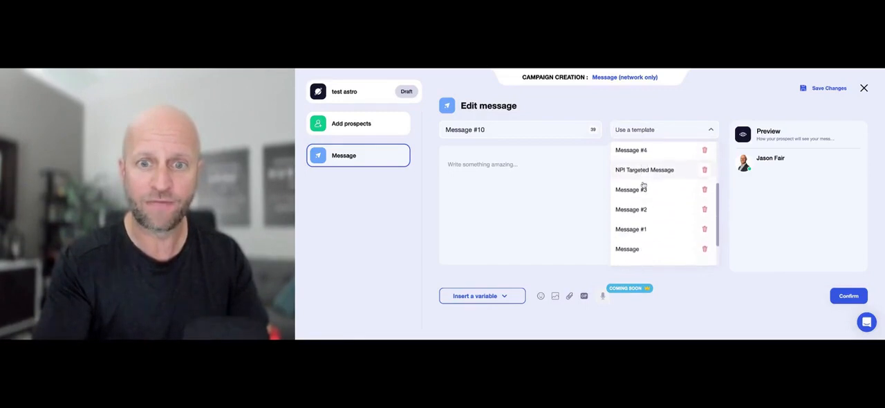
pyautogui.scroll(5, 643, 183)
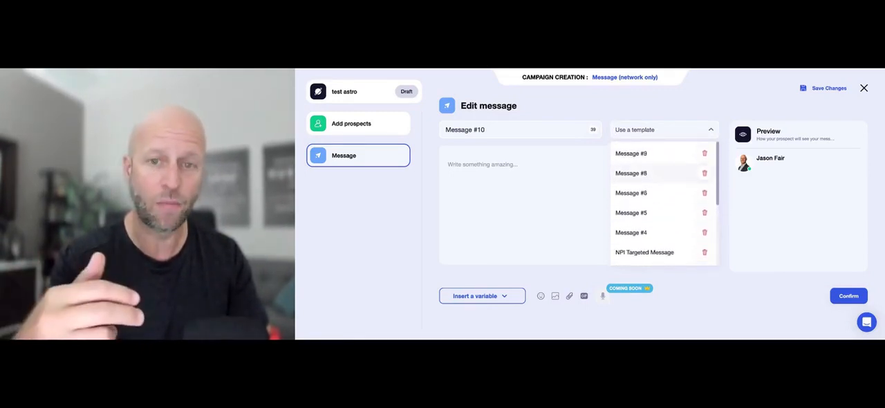
pyautogui.click(645, 157)
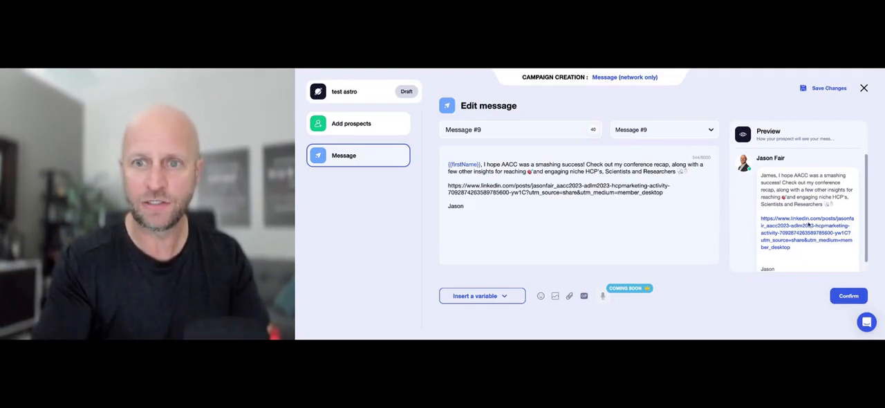
# - Delete the message text after the first-name variable and reload the Message #9 template
pyautogui.click(657, 129)
pyautogui.click(492, 201)
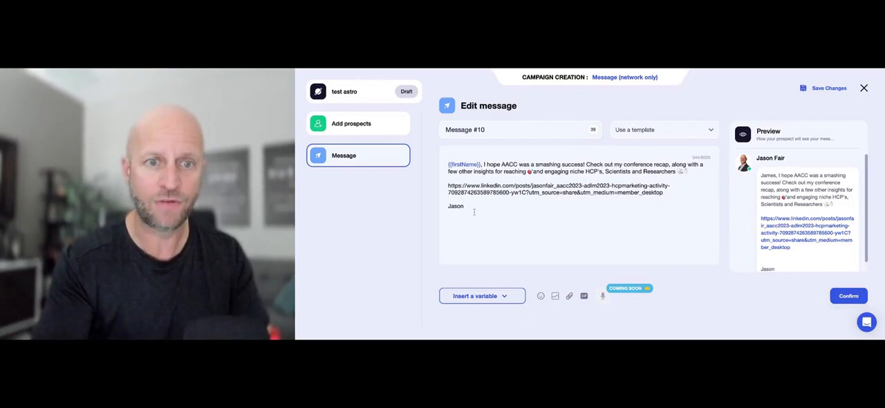
pyautogui.hotkey('ctrl', 'a')
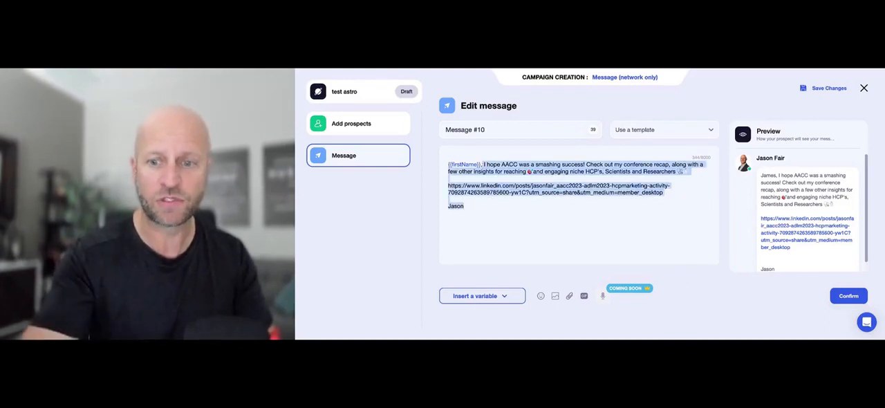
pyautogui.press('BackSpace')
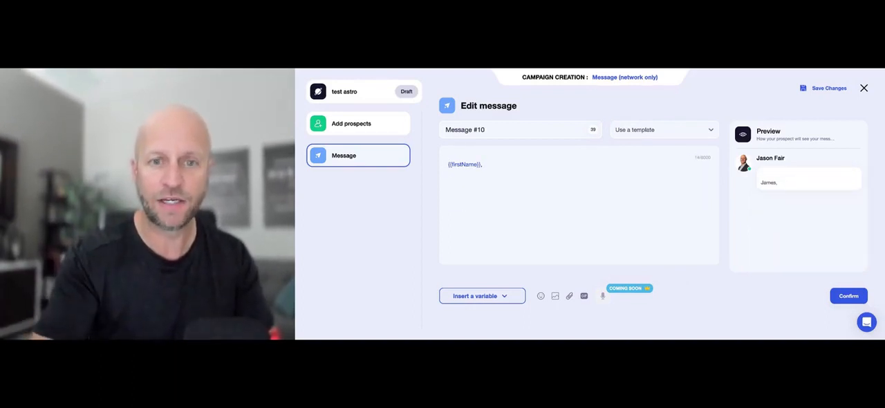
pyautogui.click(637, 130)
pyautogui.click(644, 154)
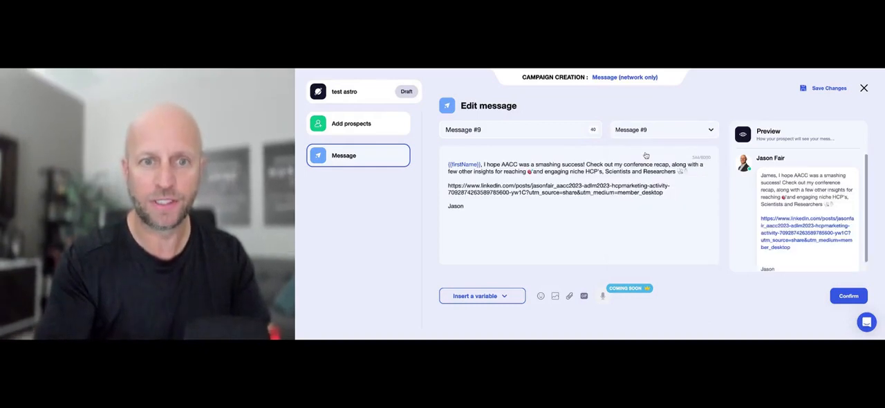
# - Insert the company variable before "Check out my conference recap" in the message, and remove it again
pyautogui.click(588, 164)
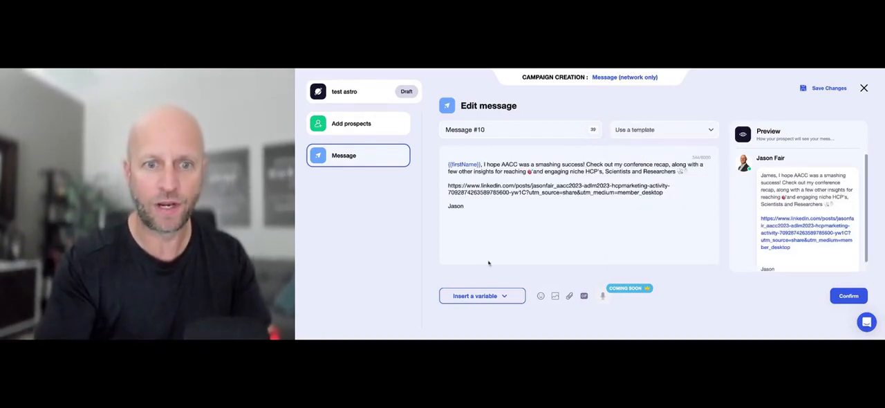
pyautogui.click(472, 295)
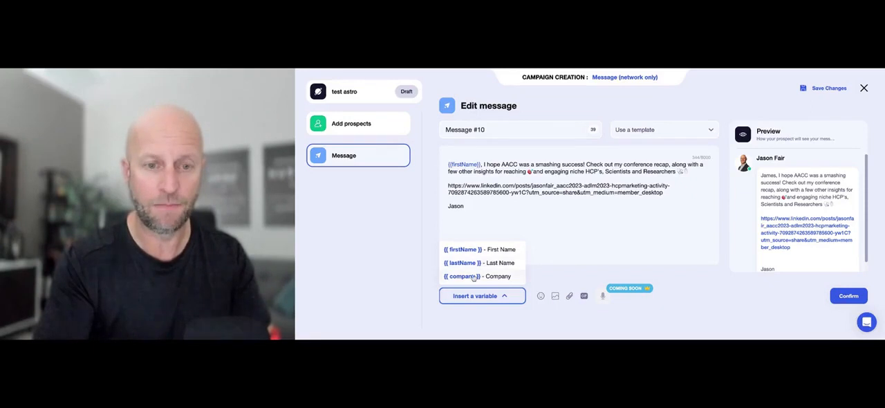
pyautogui.click(473, 277)
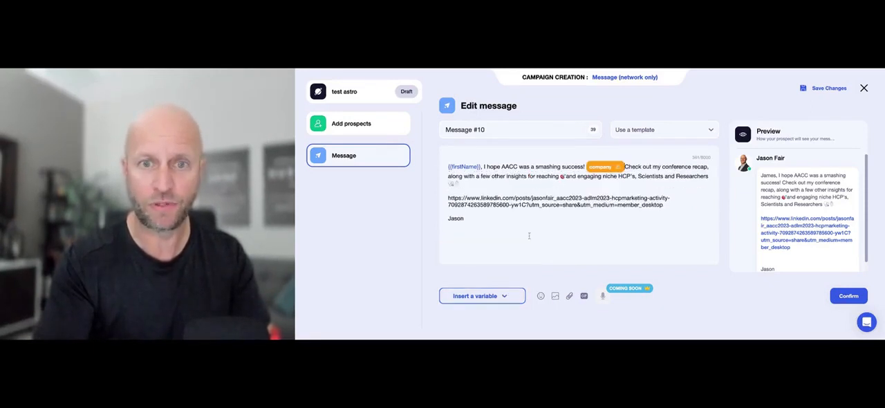
pyautogui.press('BackSpace')
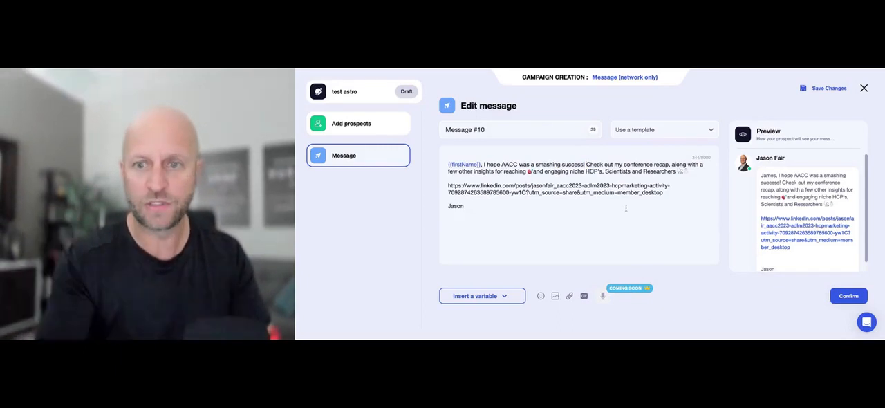
# - Confirm the message, and quit the campaign creation from its summary without saving
pyautogui.click(845, 297)
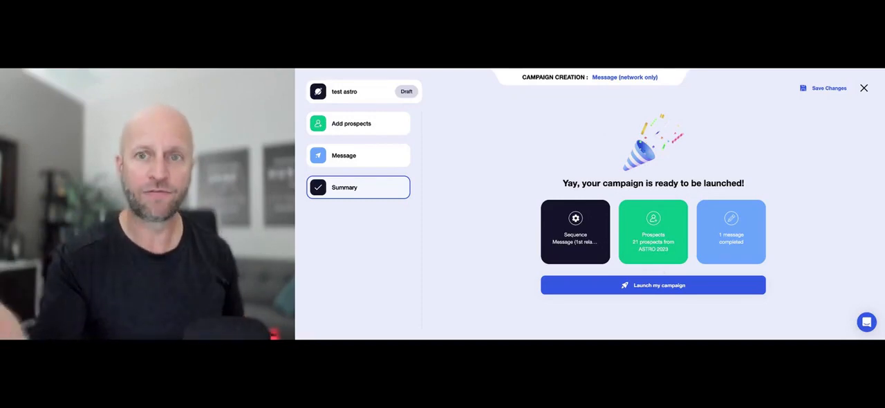
pyautogui.click(865, 89)
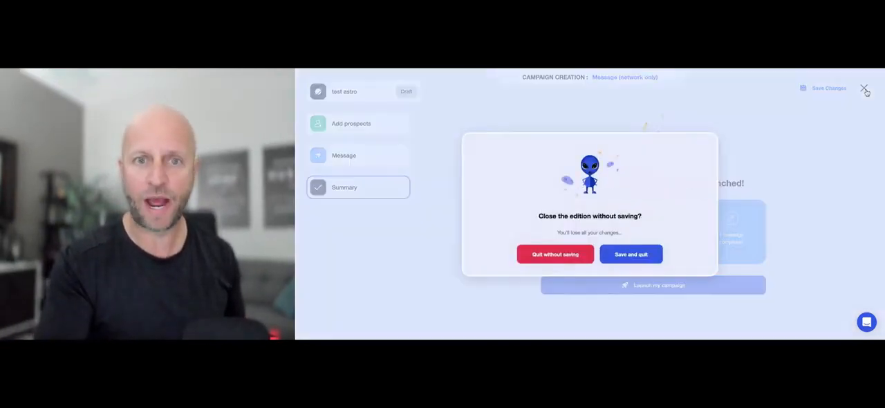
pyautogui.click(557, 256)
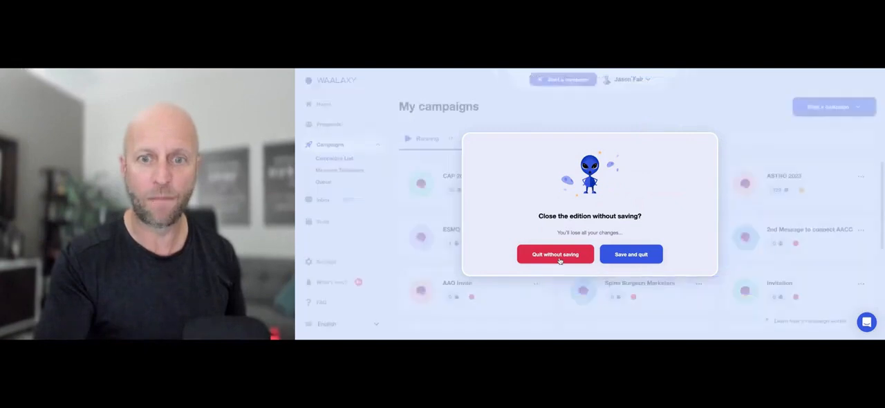